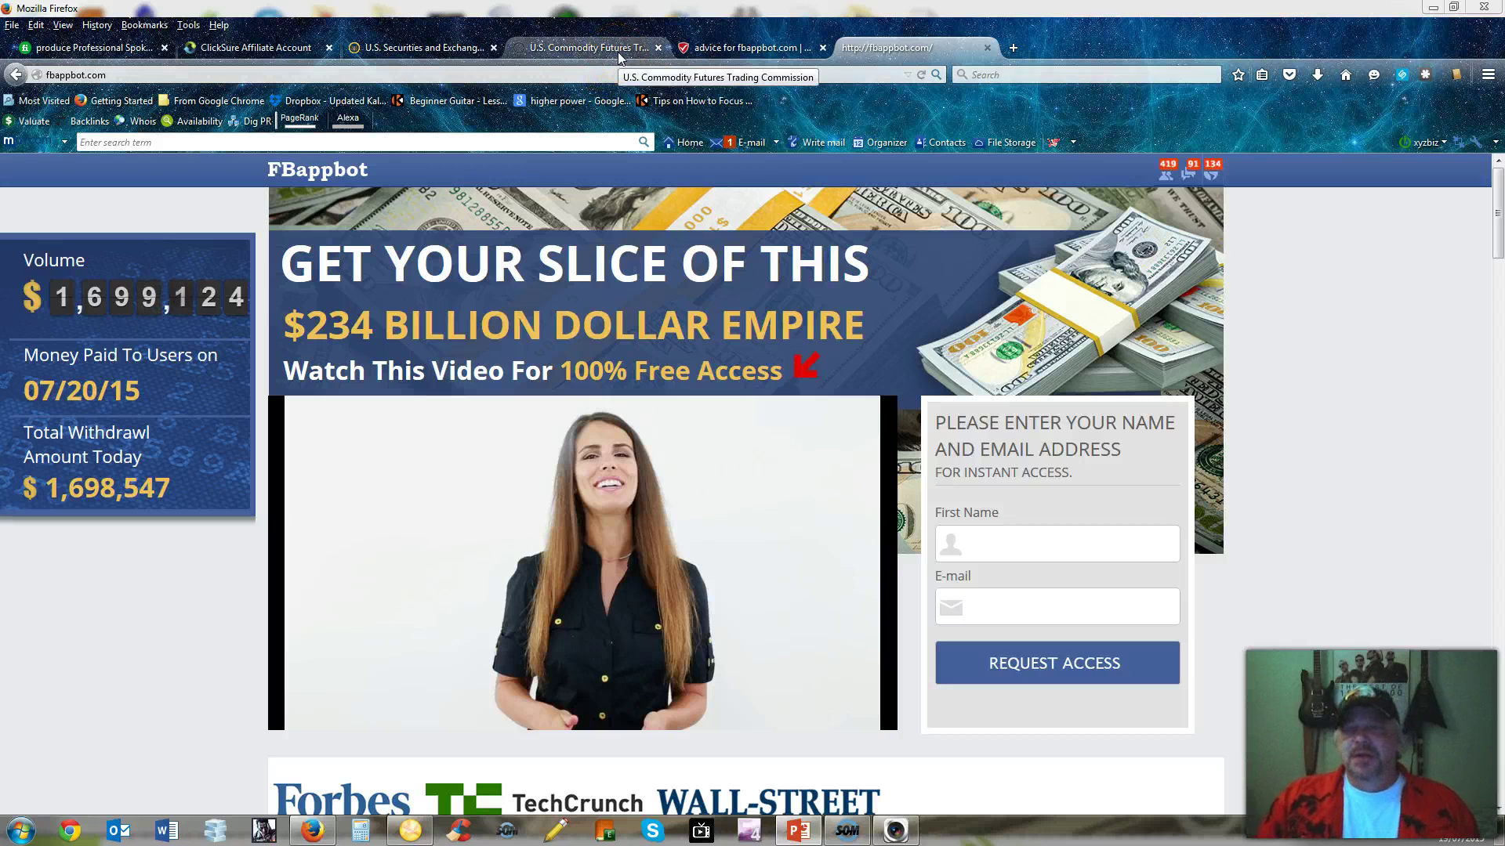
# - View the cftc.gov homepage, then move on to the SEC homepage
pyautogui.click(618, 51)
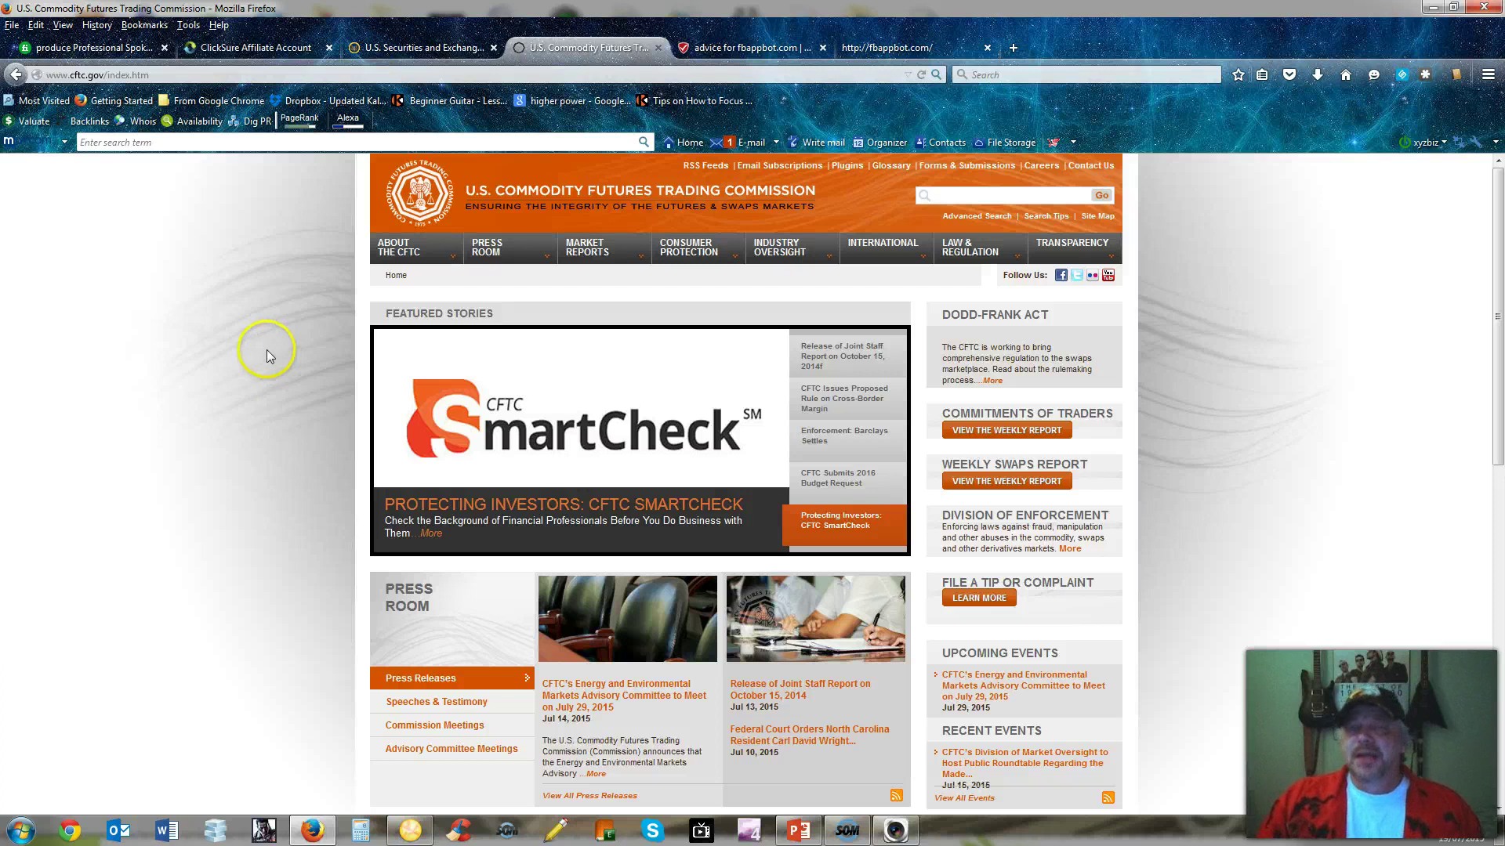
pyautogui.click(425, 49)
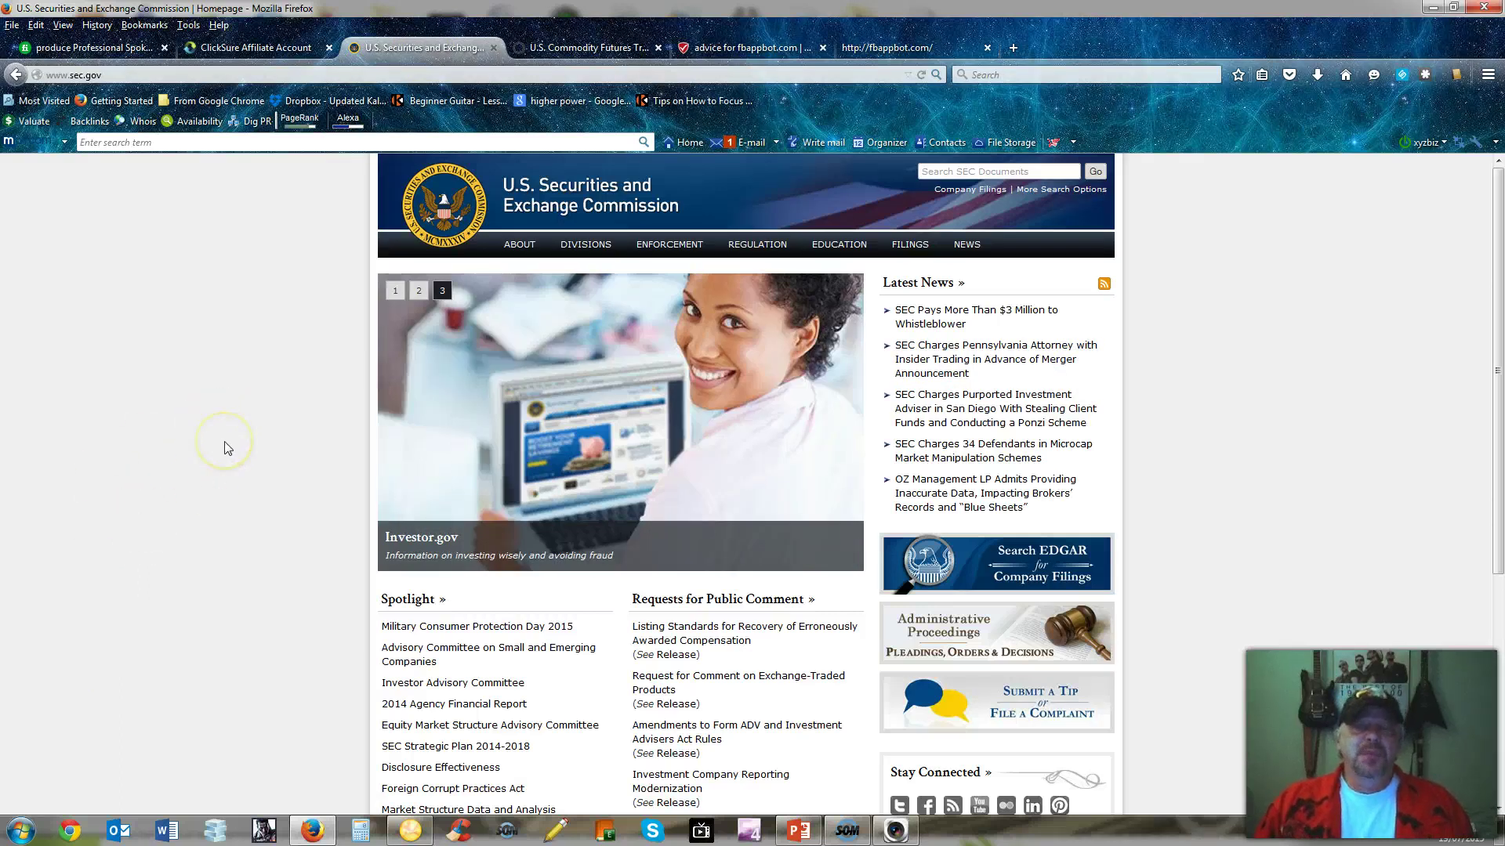
# - Browse sec.gov's featured stories, from market structure data to whistleblower and Investor.gov items
pyautogui.click(226, 451)
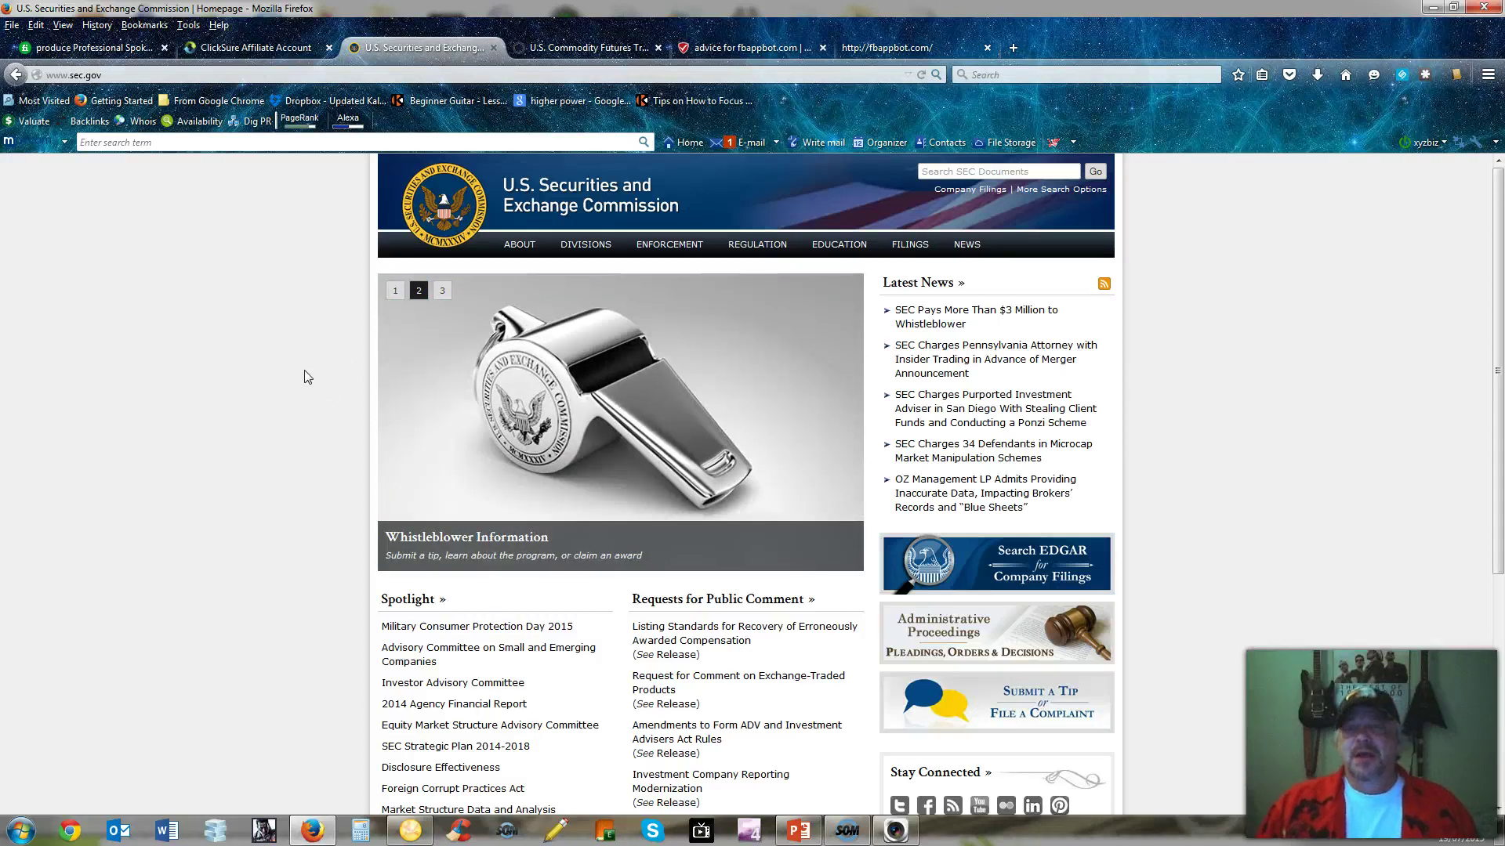
pyautogui.click(317, 367)
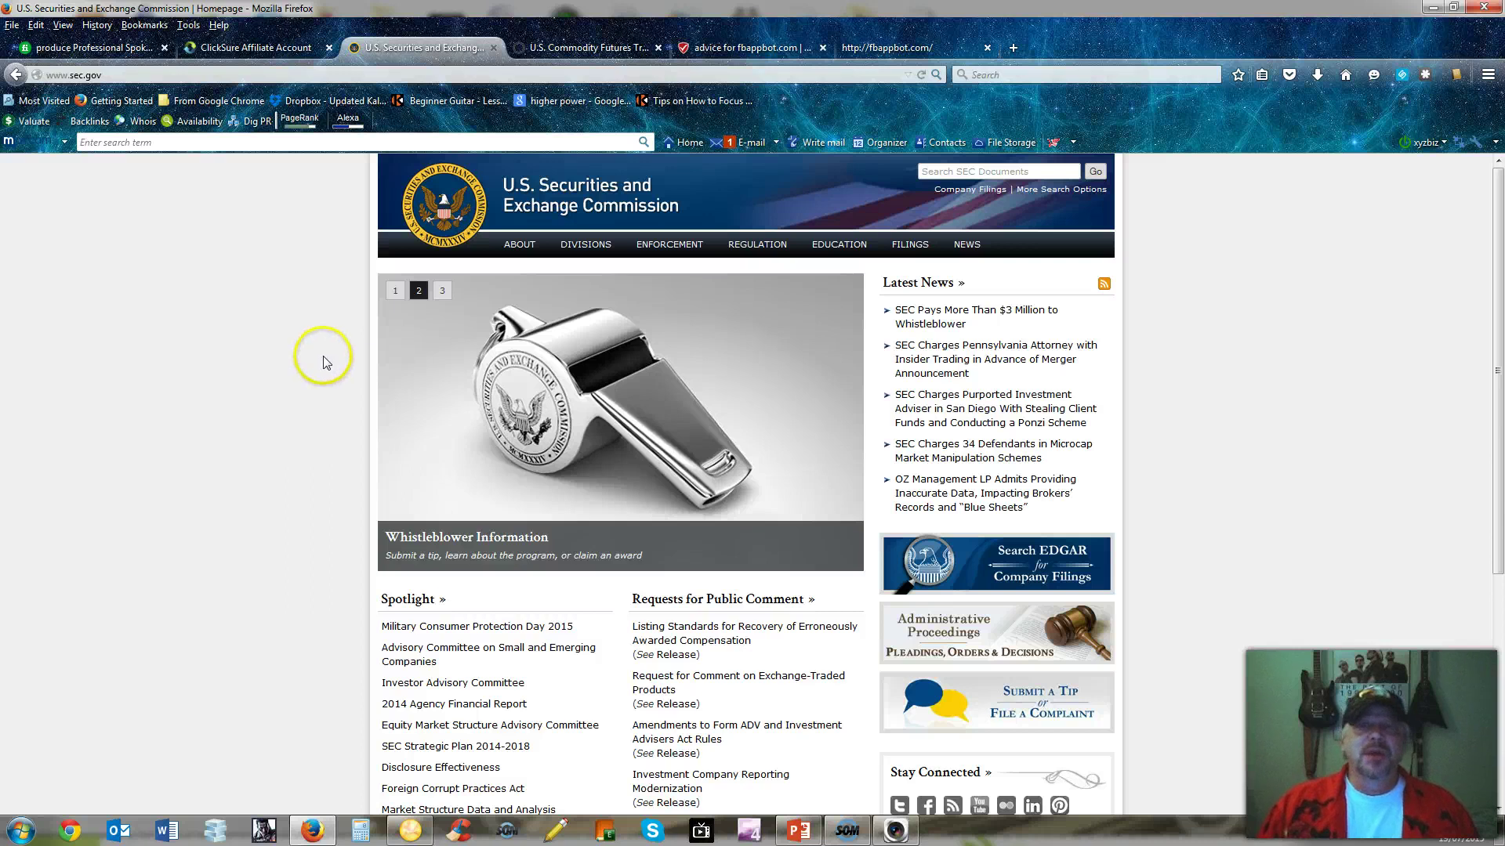
pyautogui.click(325, 353)
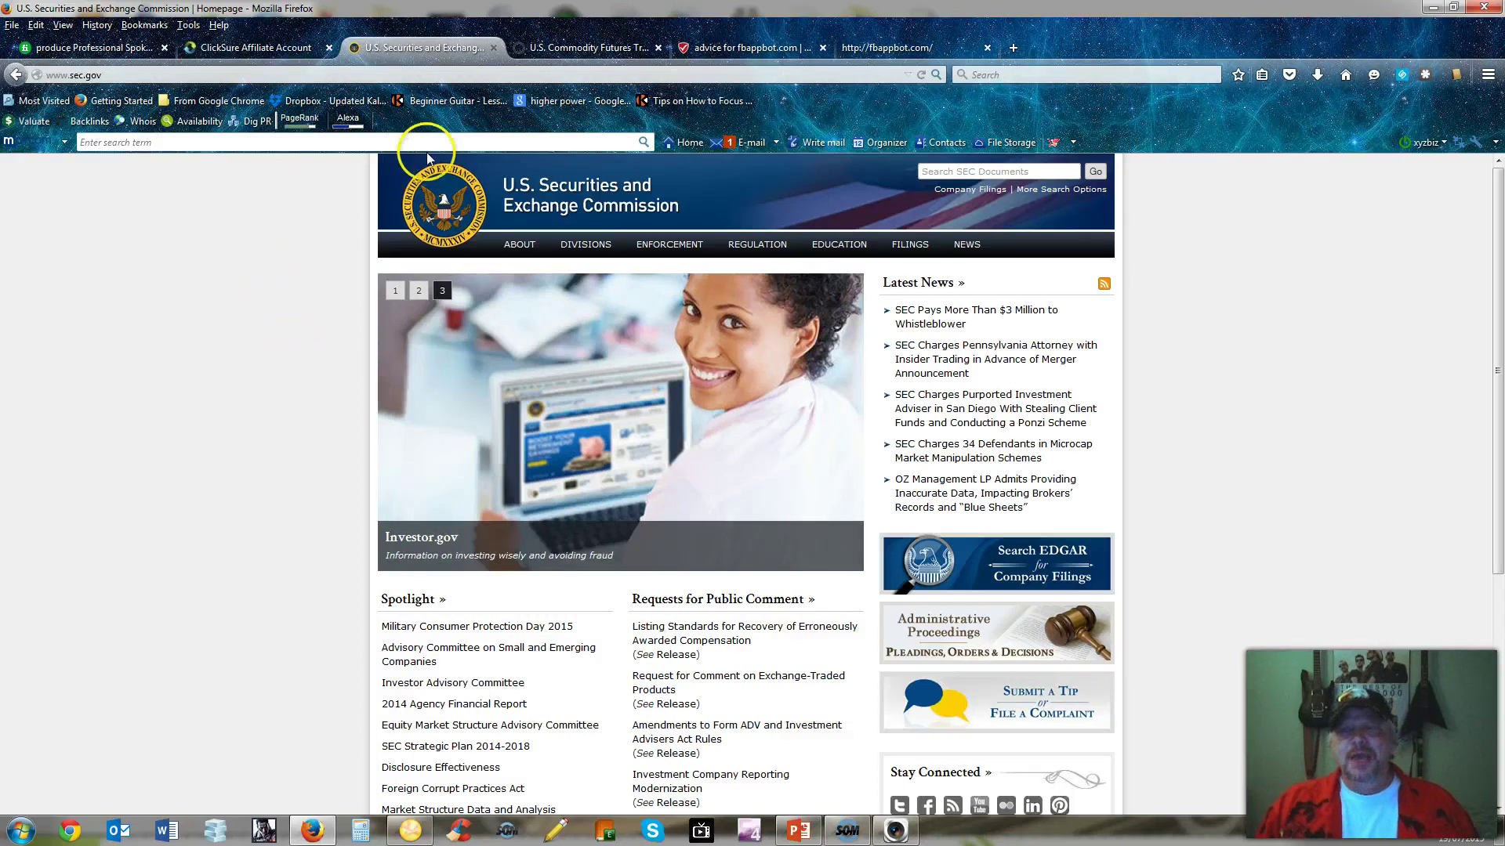
# - Scan ClickSure's July 2015 launch calendar for the Fb App Bot offer, then open the Fiverr gig
pyautogui.click(254, 47)
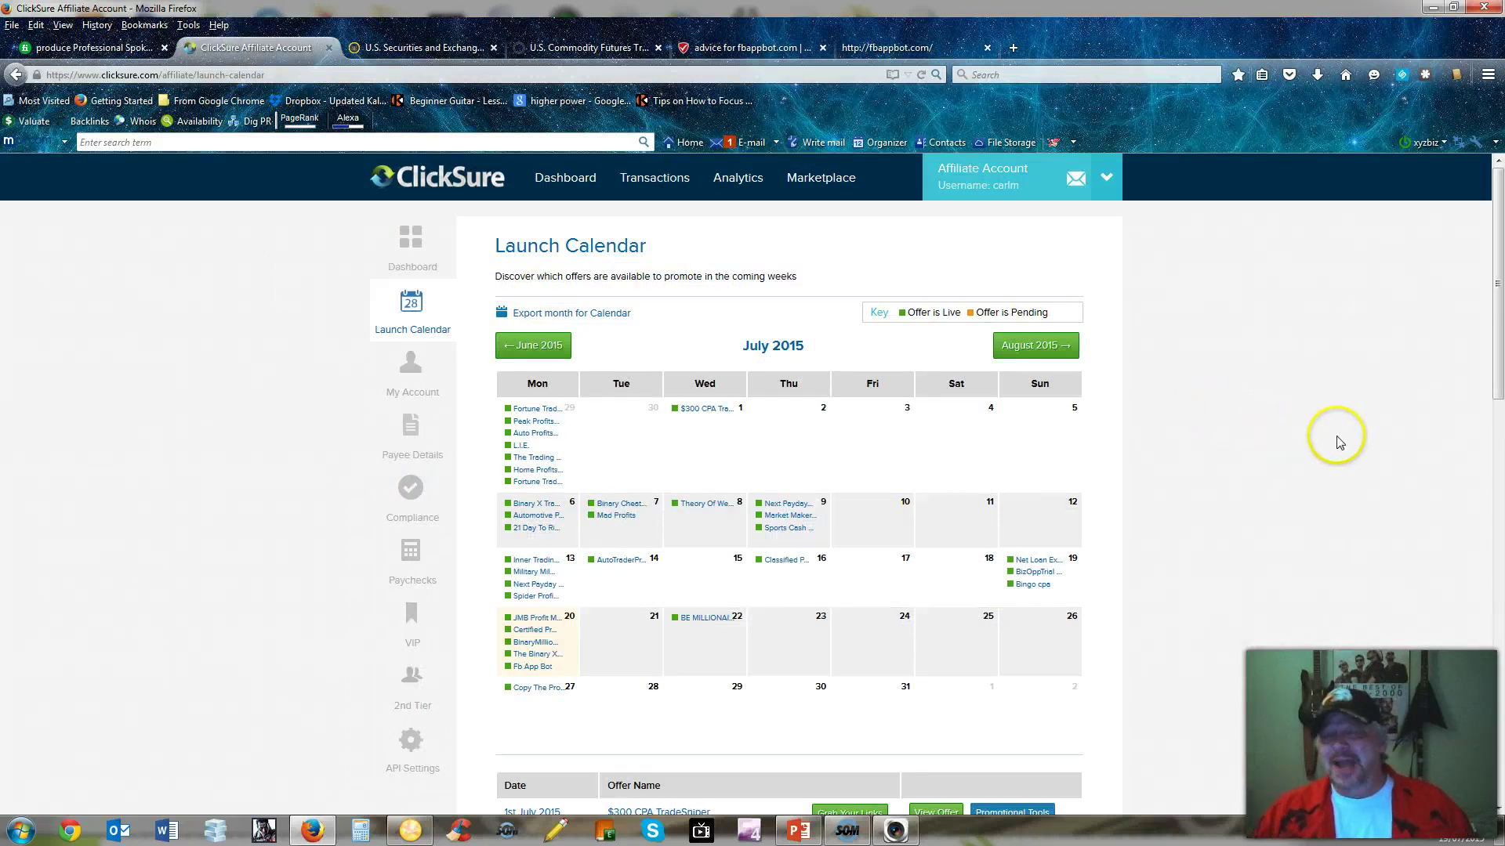
pyautogui.click(1383, 433)
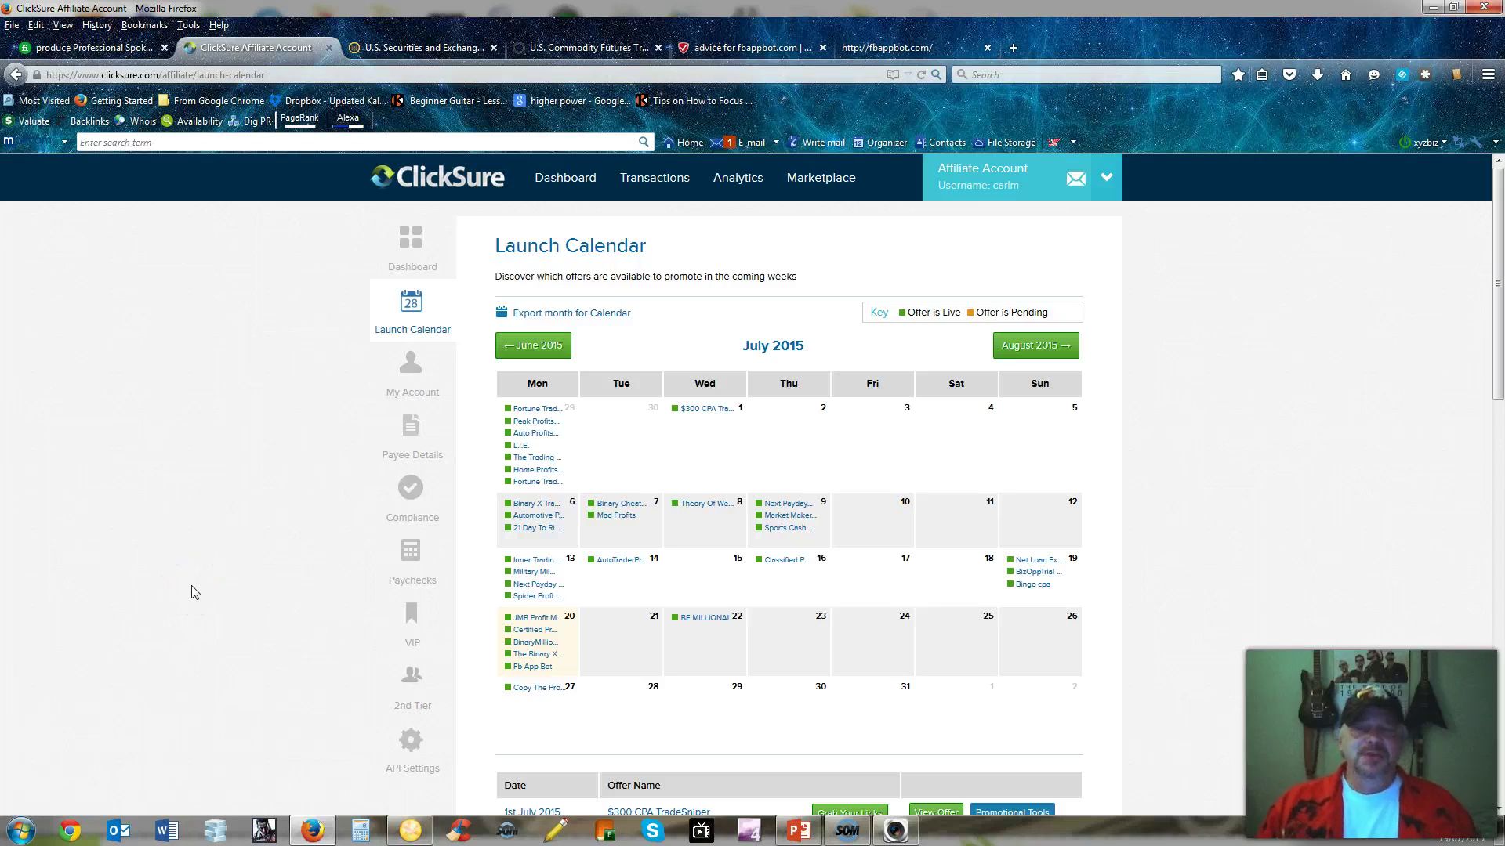
pyautogui.click(203, 585)
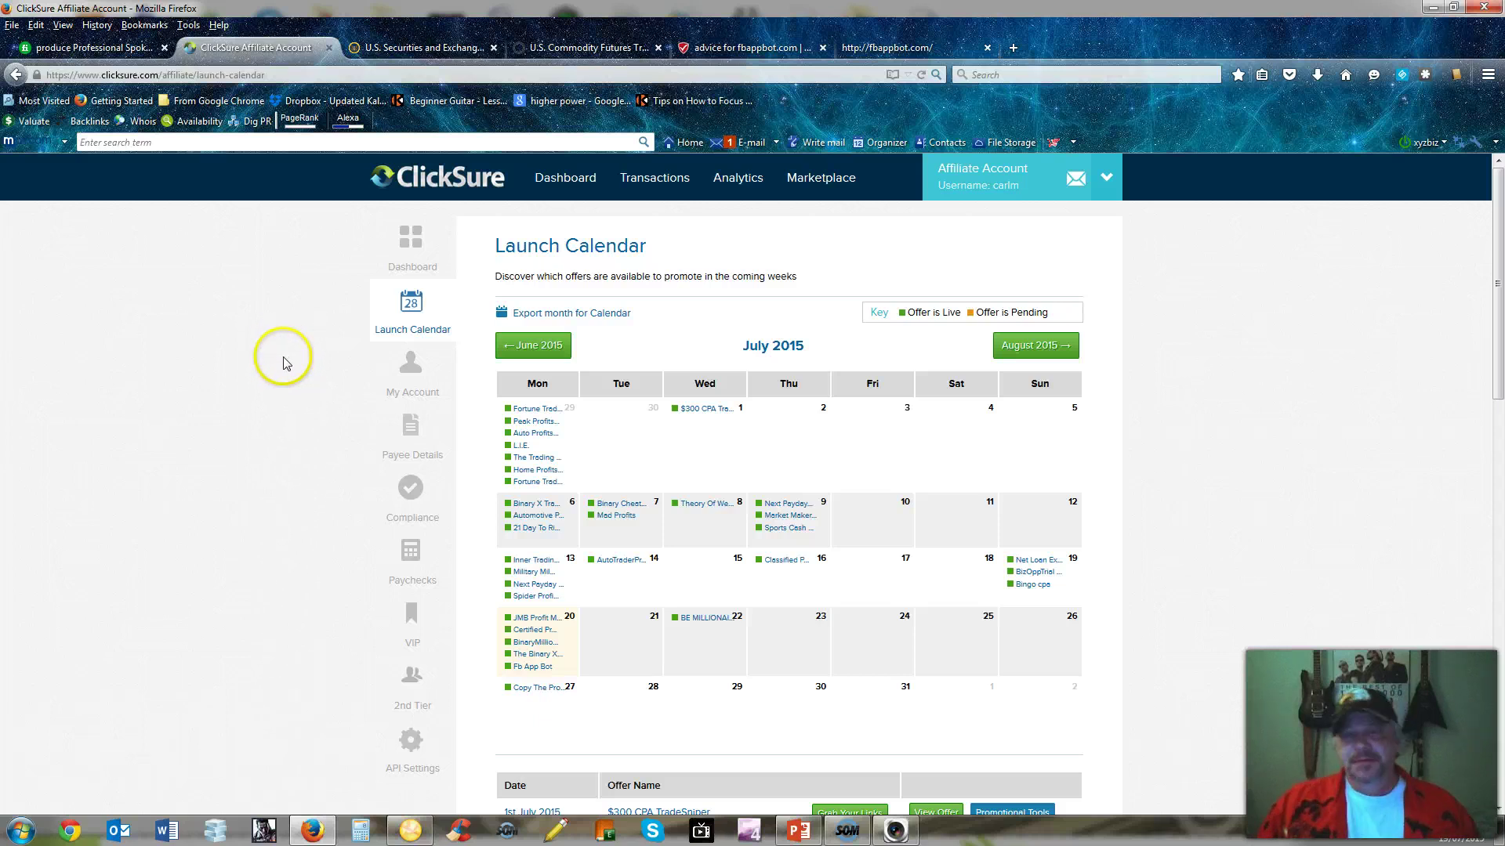
pyautogui.click(109, 52)
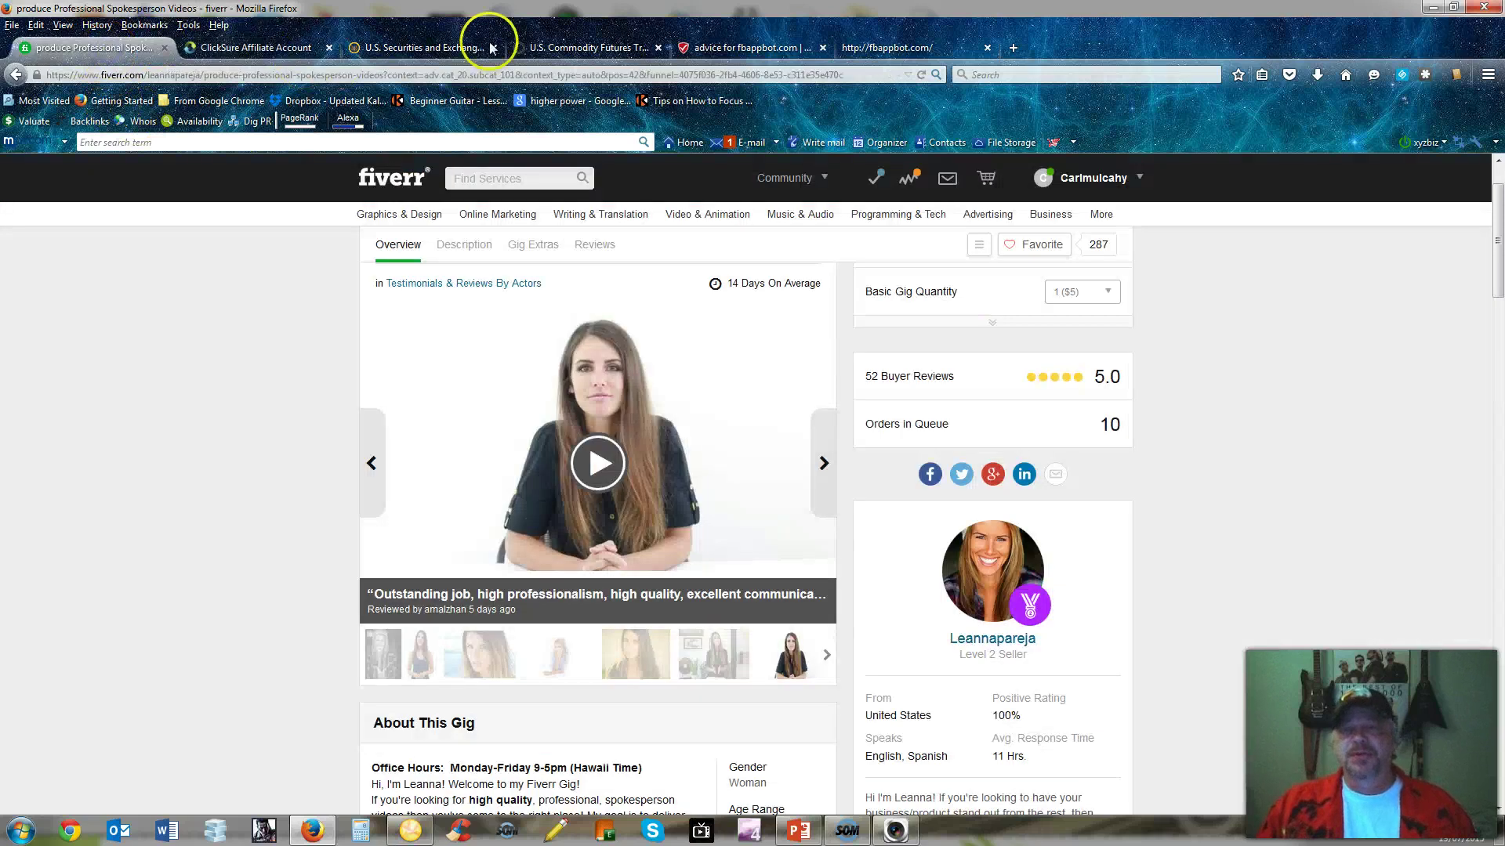
# - On fbappbot.com, dismiss the recurring lightbox and play the spokeswoman's life-changing popup video
pyautogui.click(888, 48)
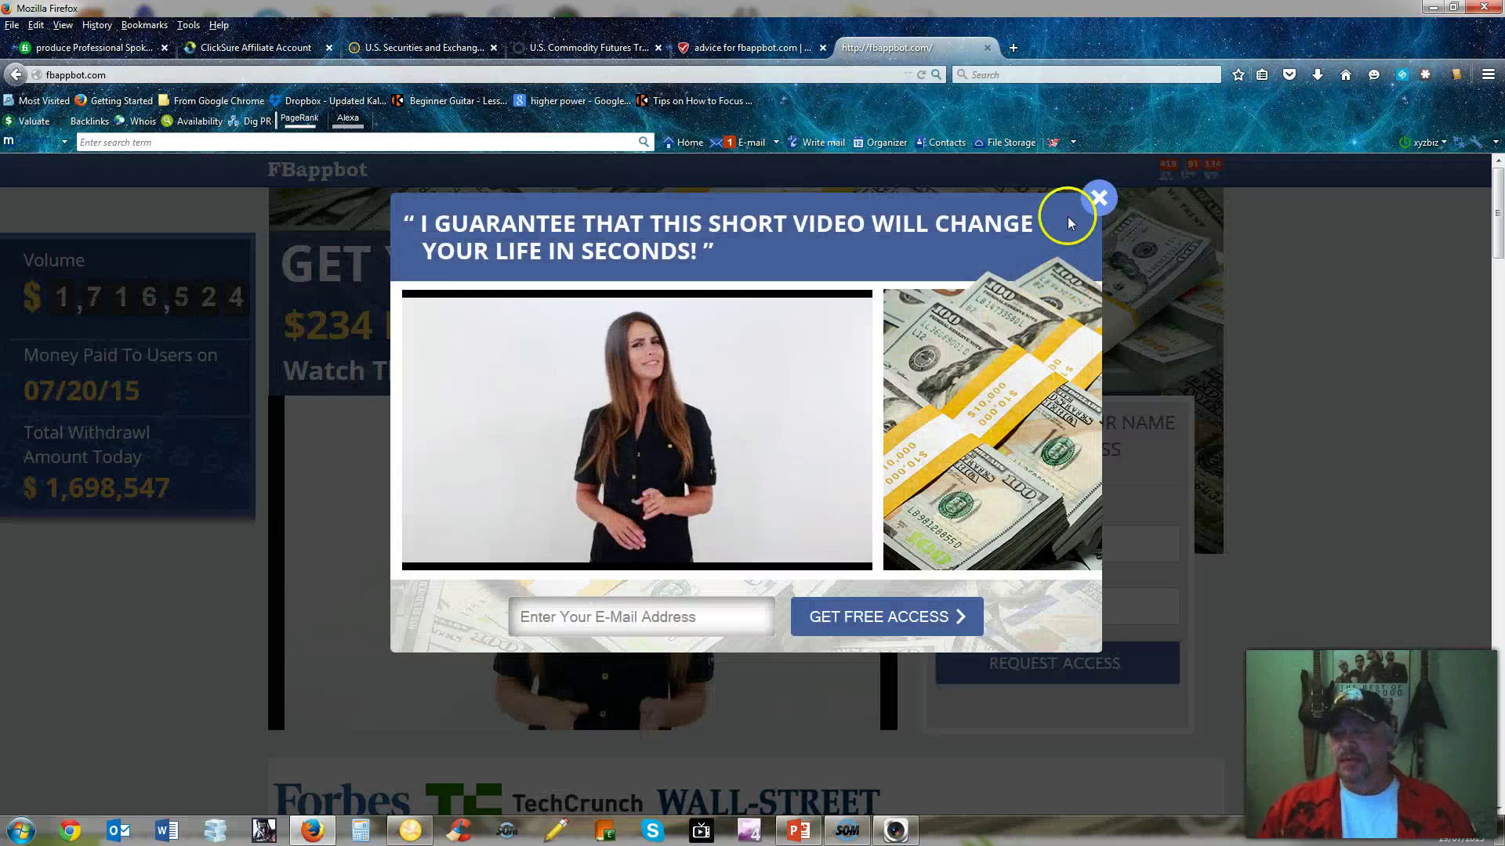
pyautogui.click(1101, 198)
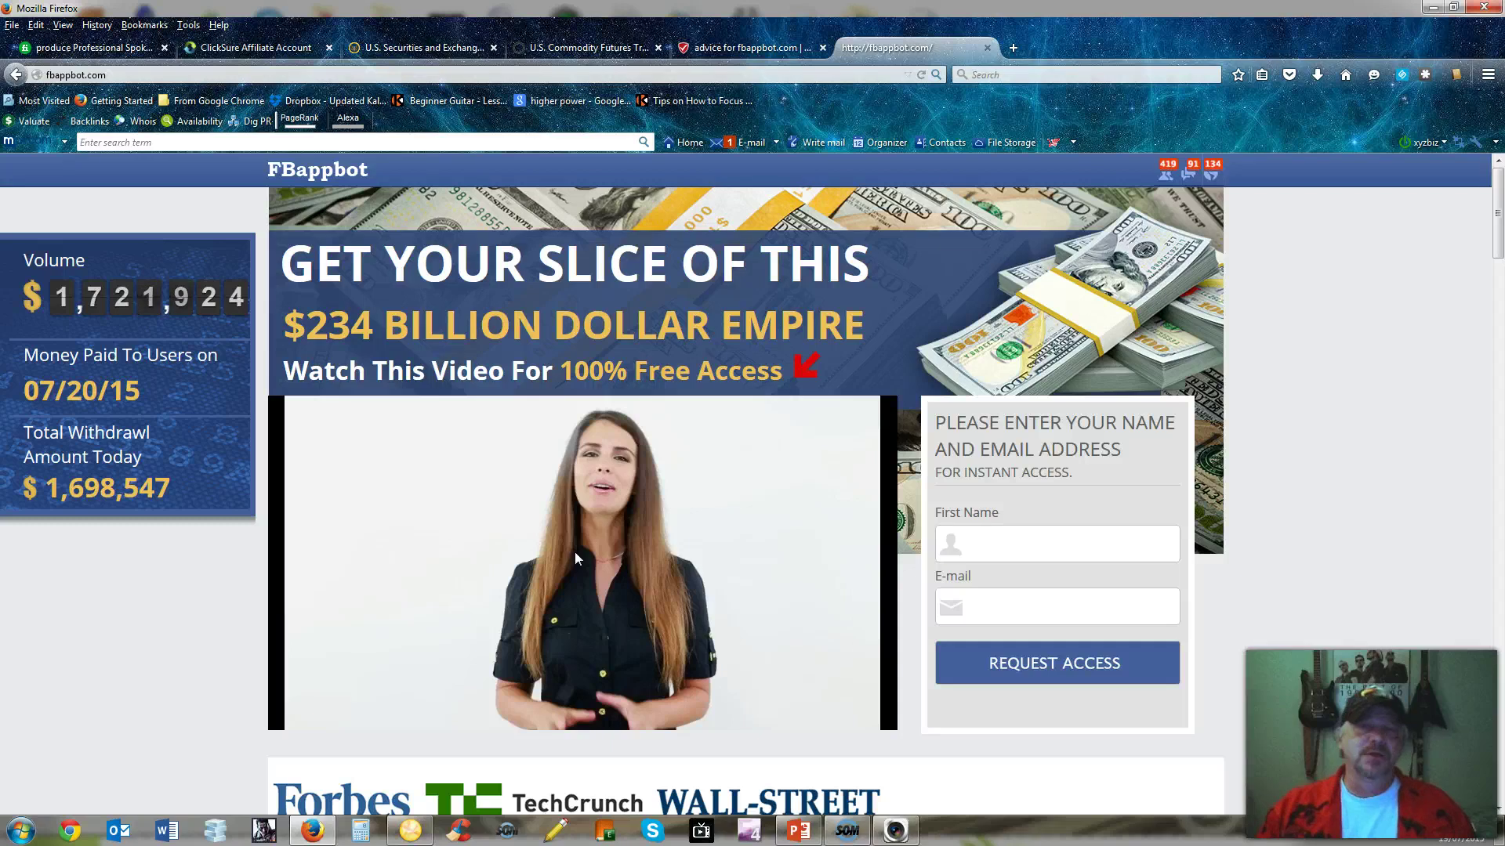
pyautogui.click(553, 549)
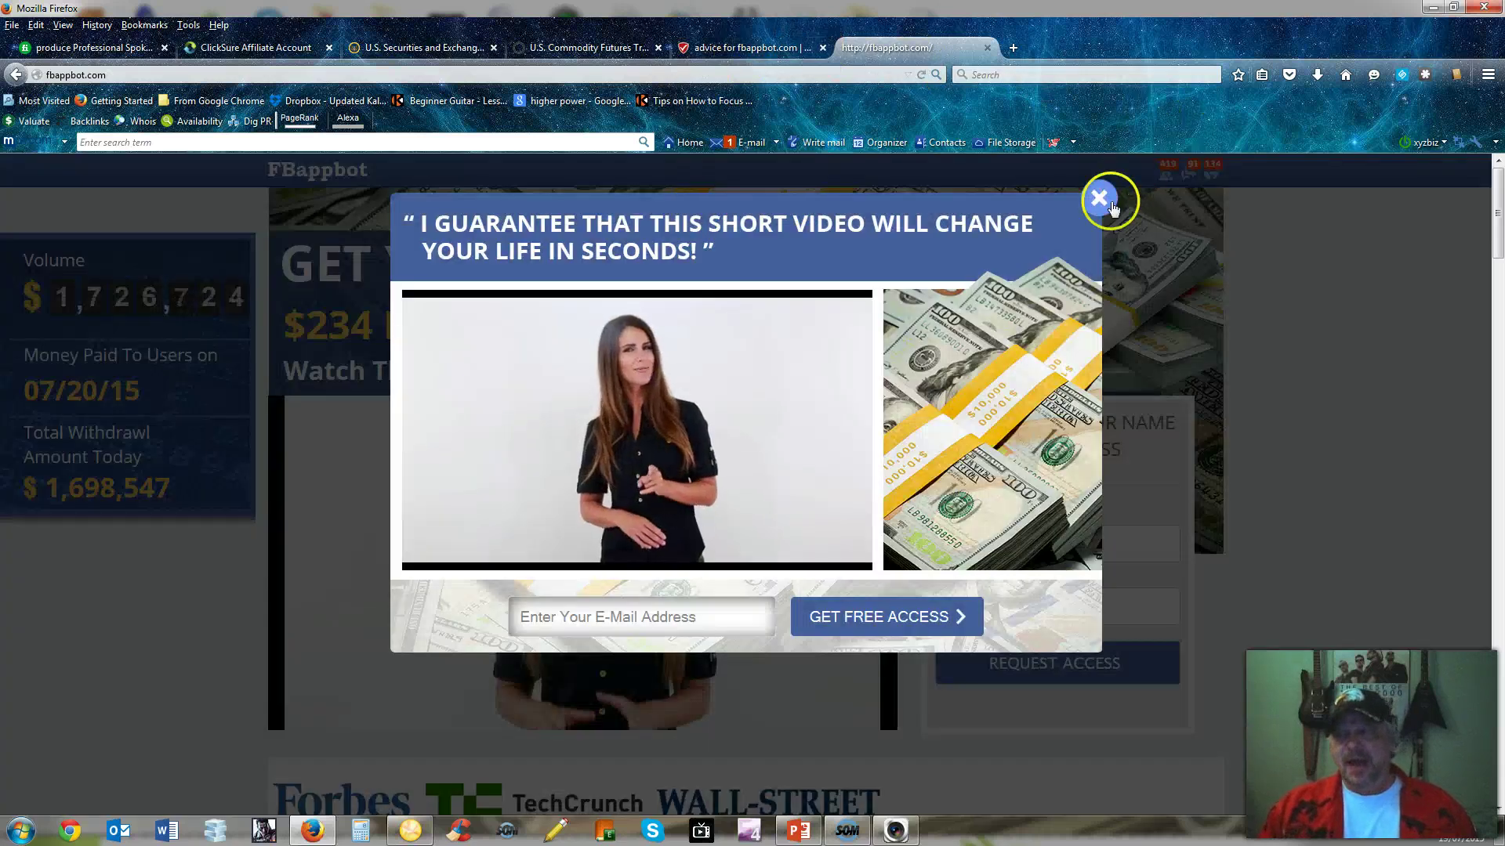
pyautogui.click(1109, 197)
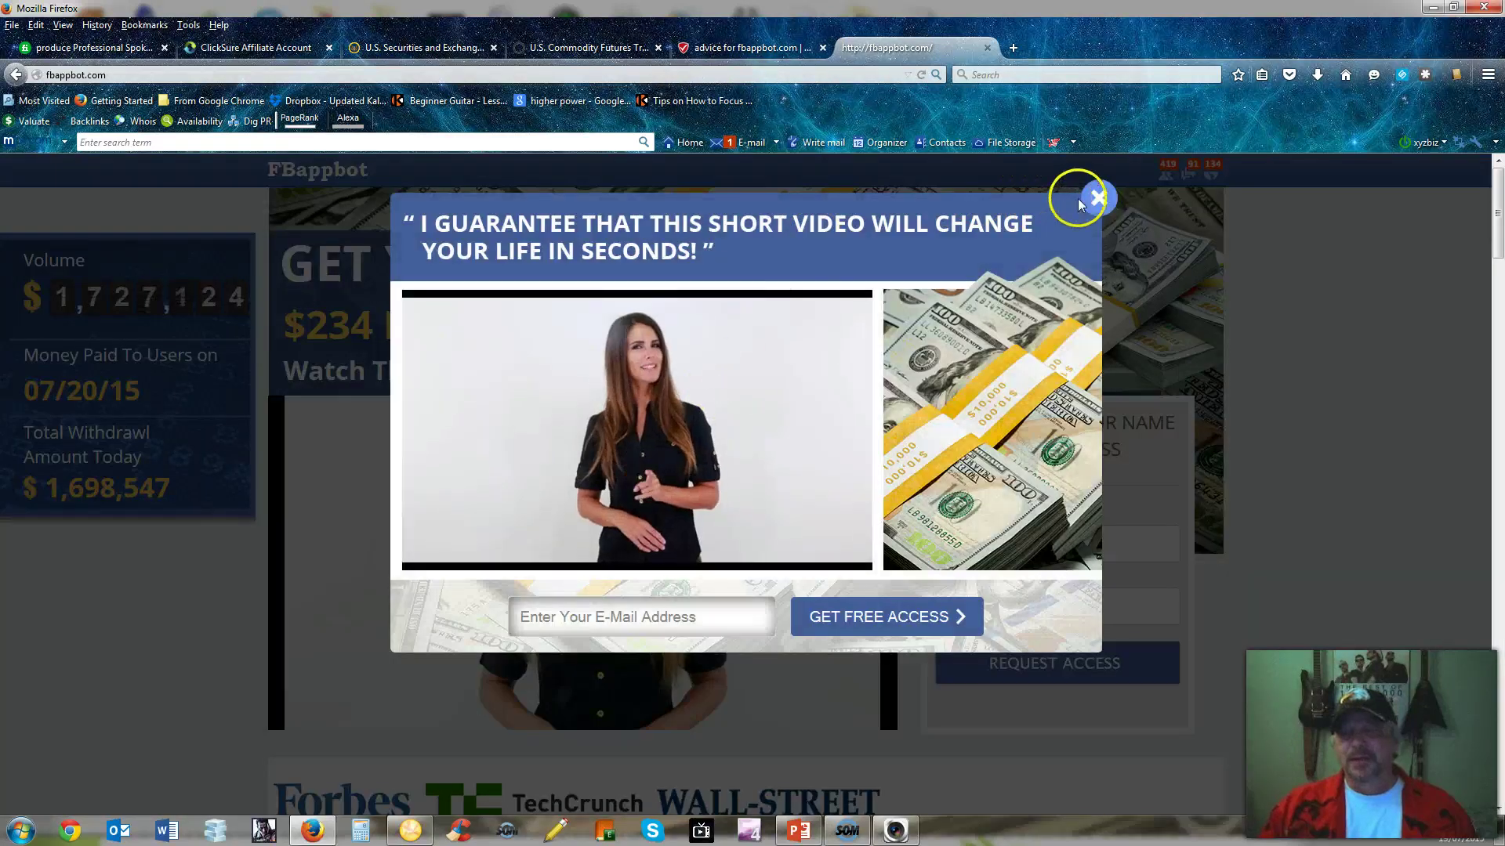
pyautogui.click(1091, 196)
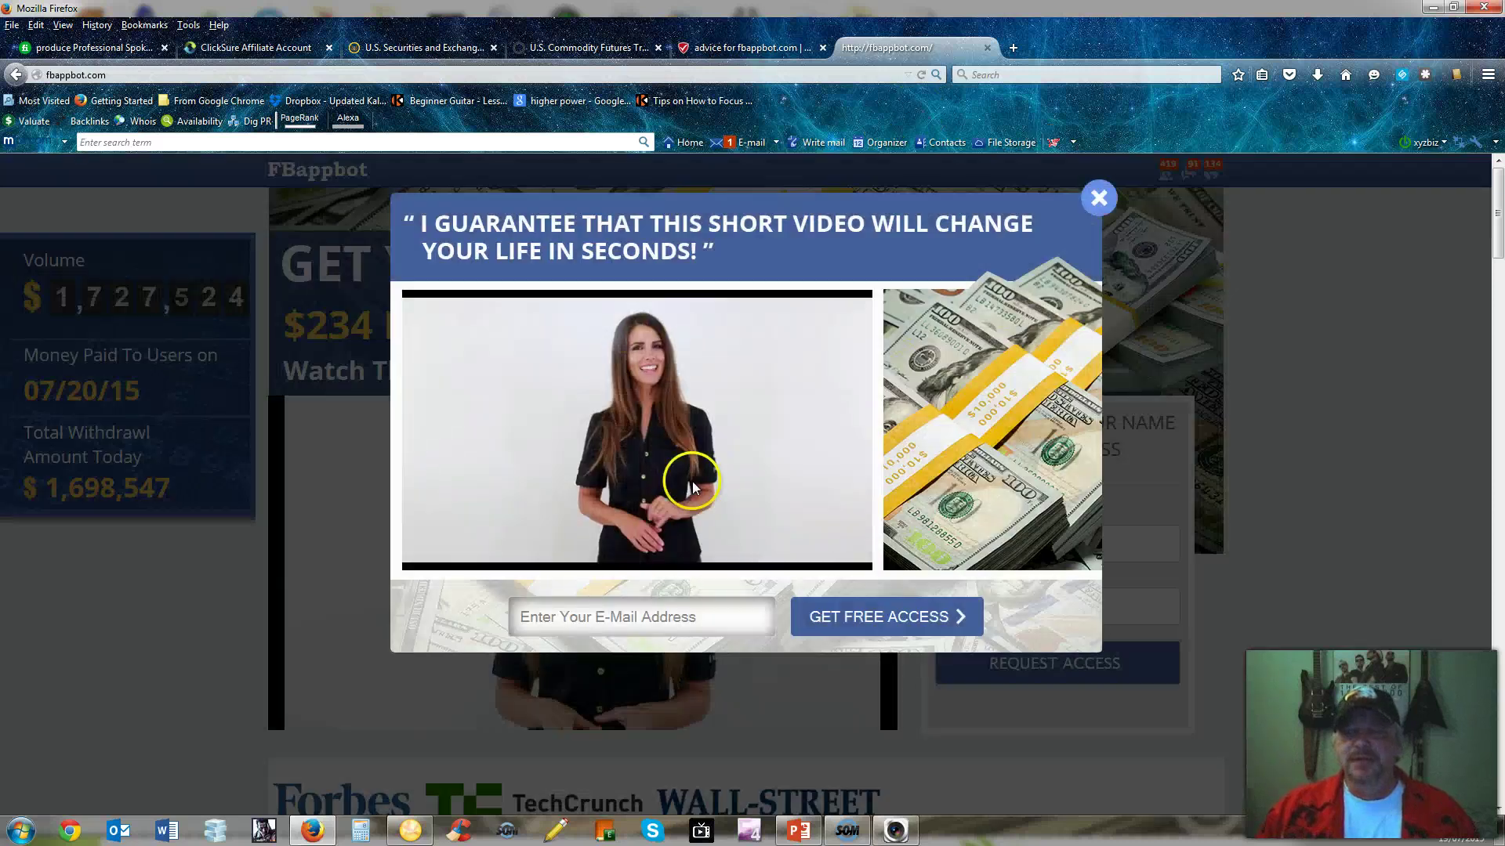
pyautogui.click(637, 392)
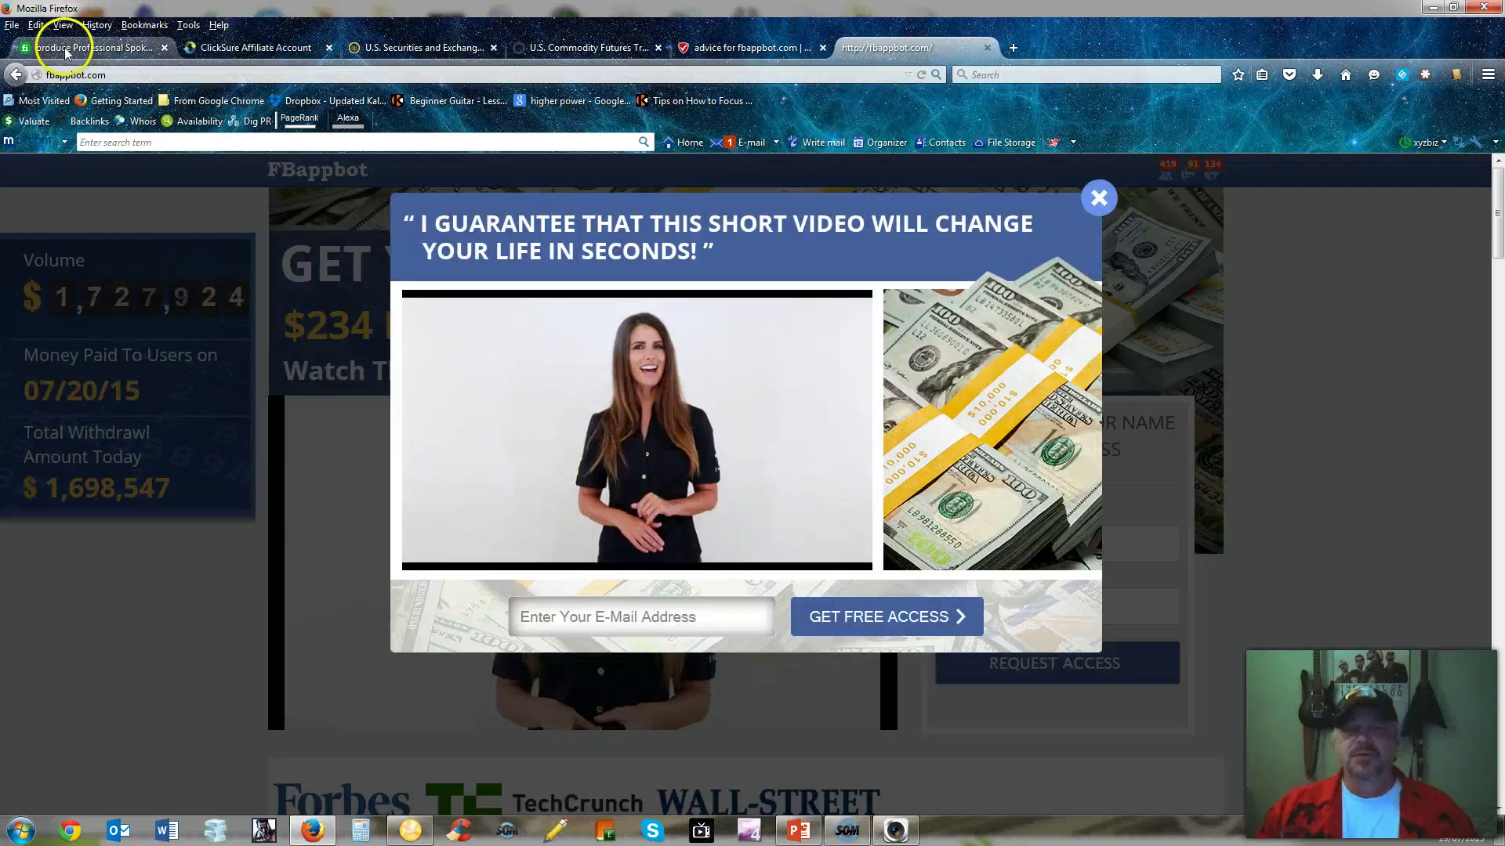
# - Play the Fiverr gig's spokesperson sample video and compare it with the FBappbot popup video
pyautogui.click(87, 48)
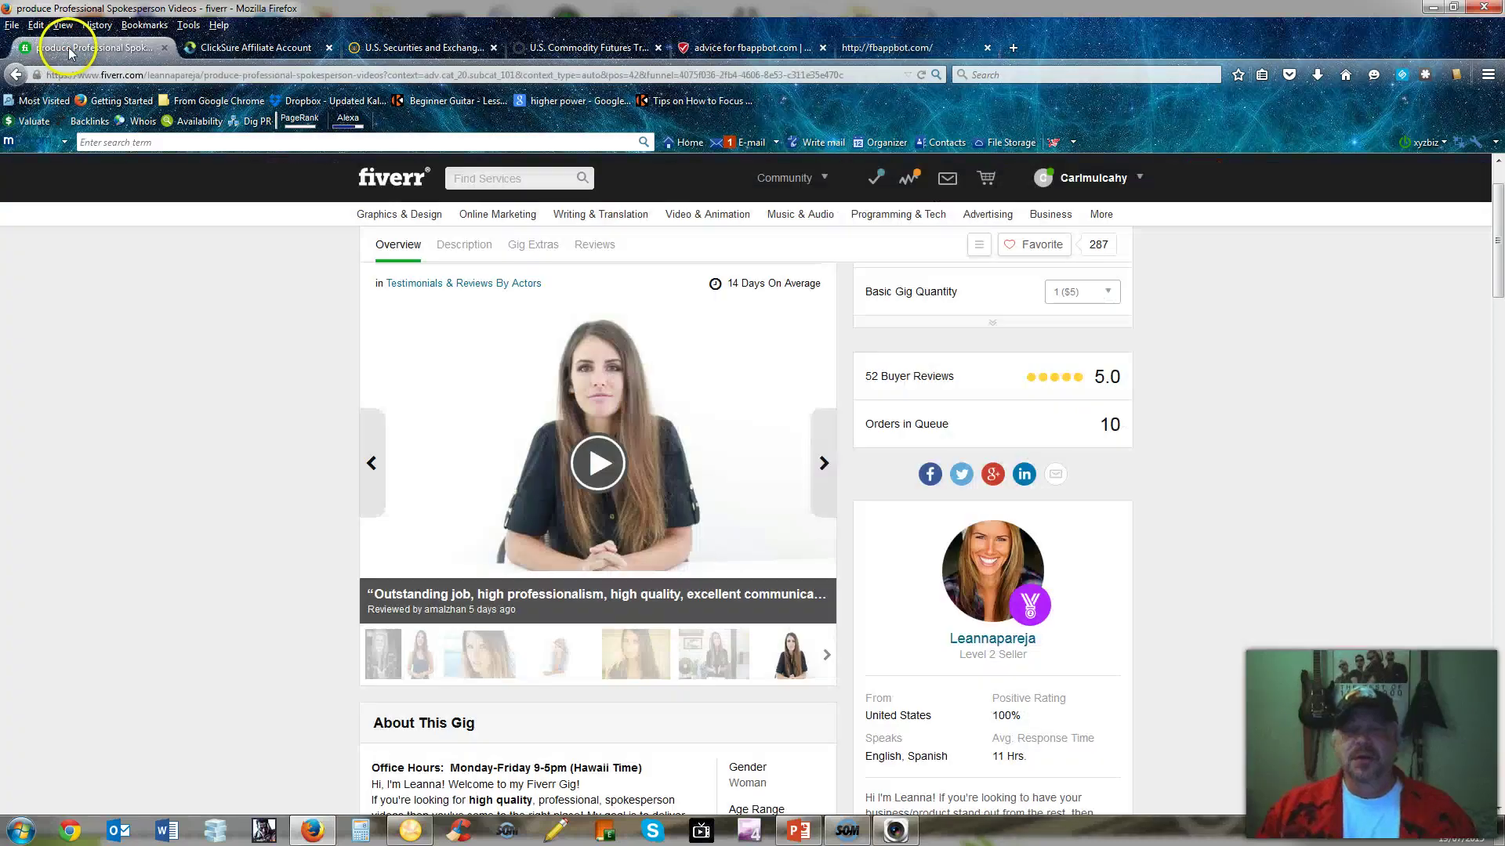
pyautogui.click(73, 398)
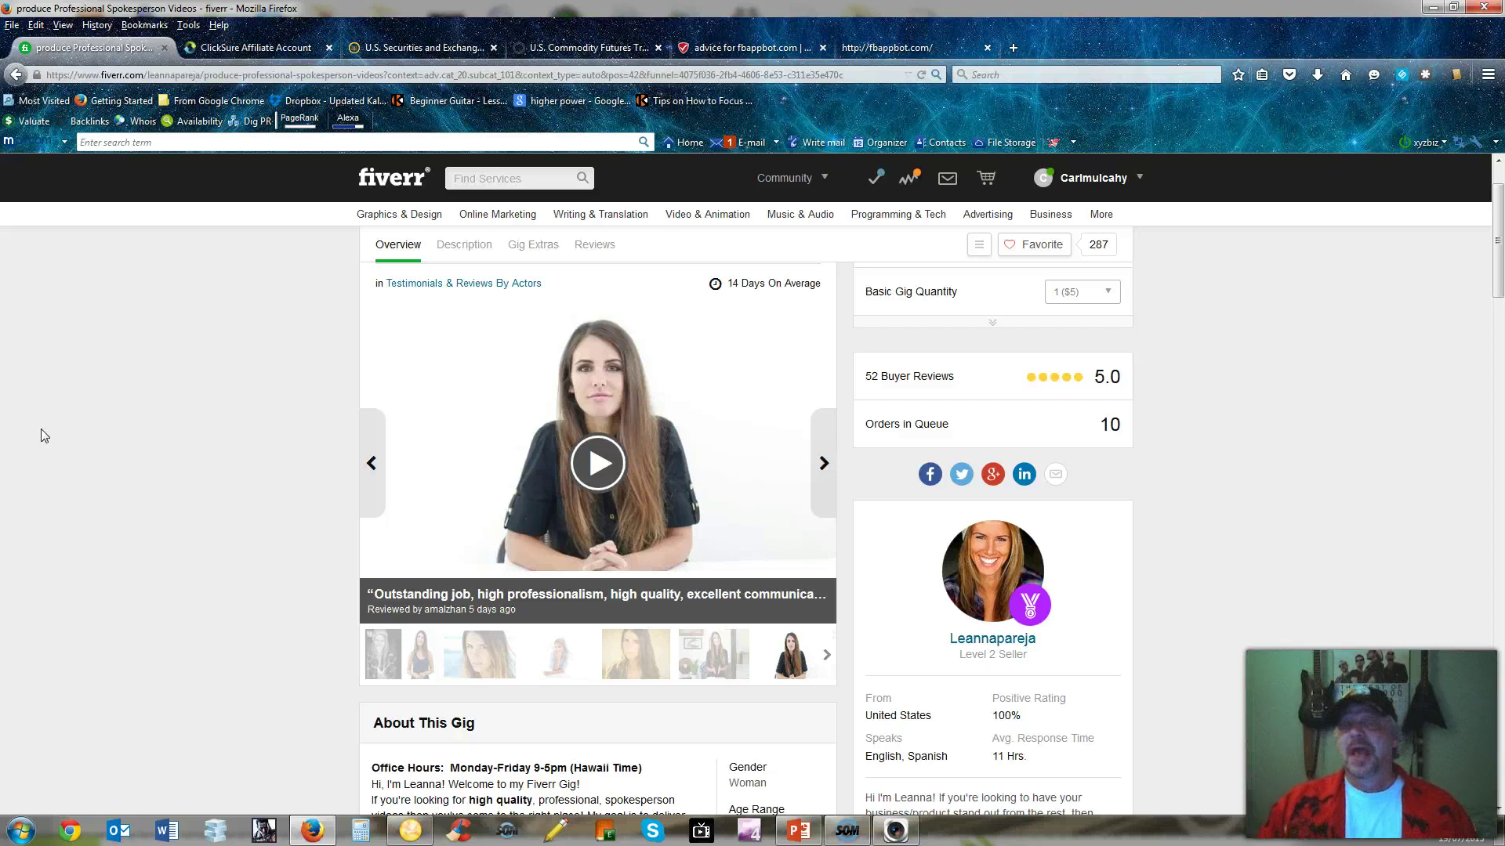
pyautogui.click(80, 448)
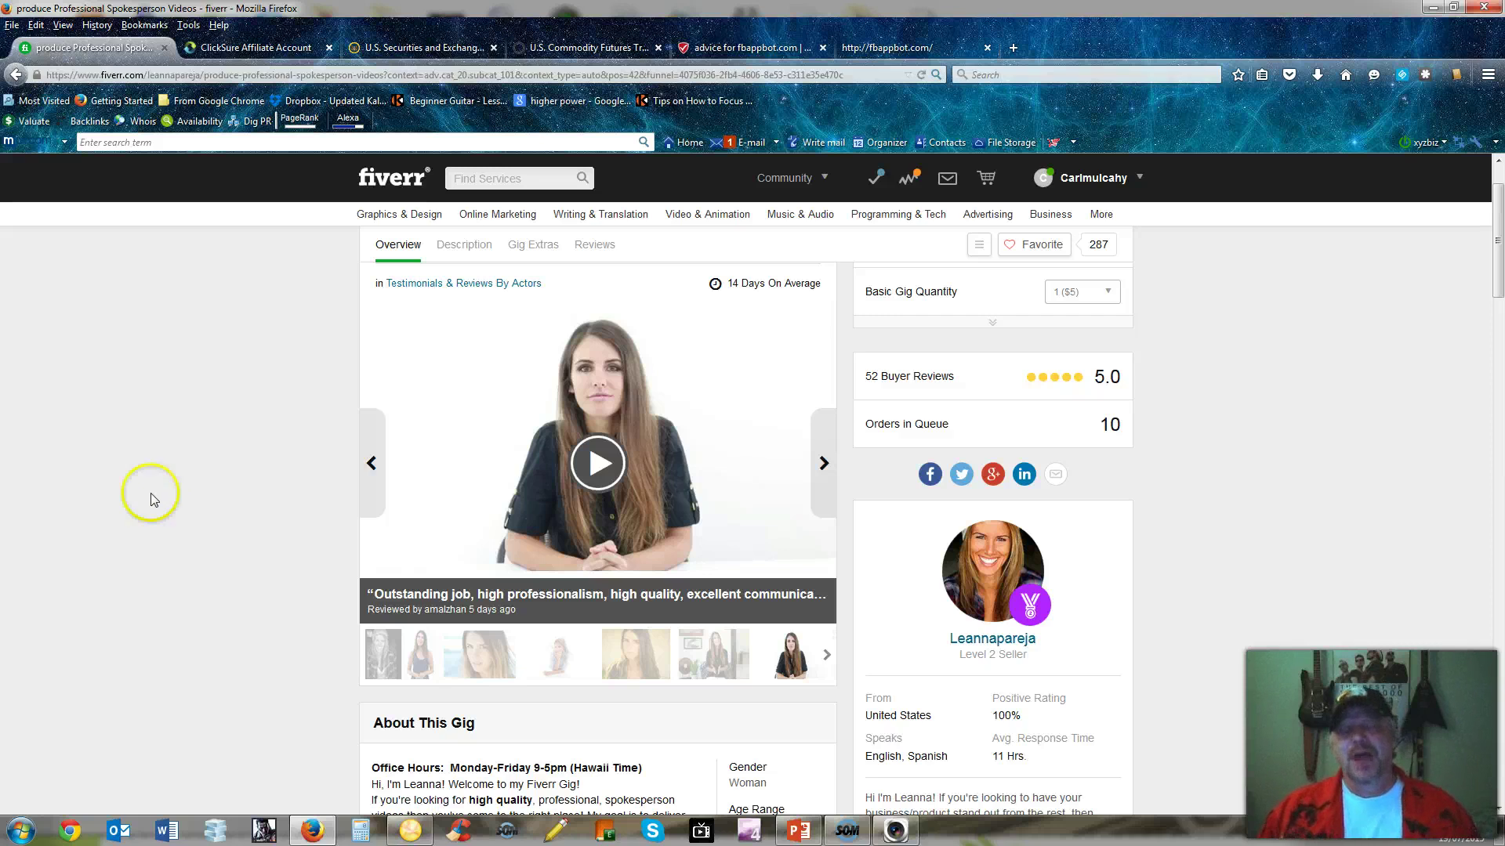
pyautogui.moveTo(710, 525)
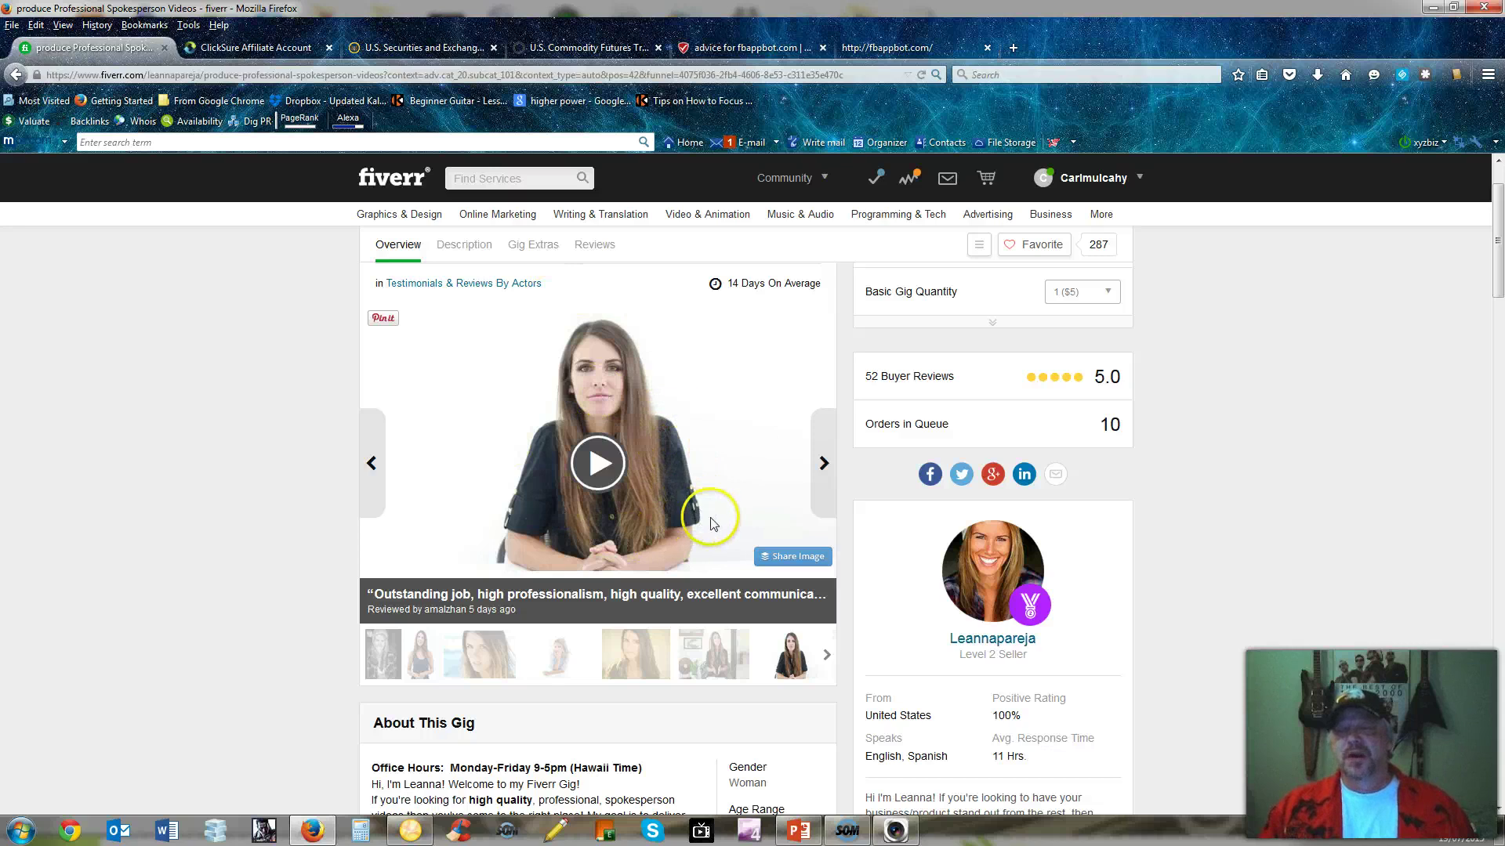
pyautogui.click(602, 465)
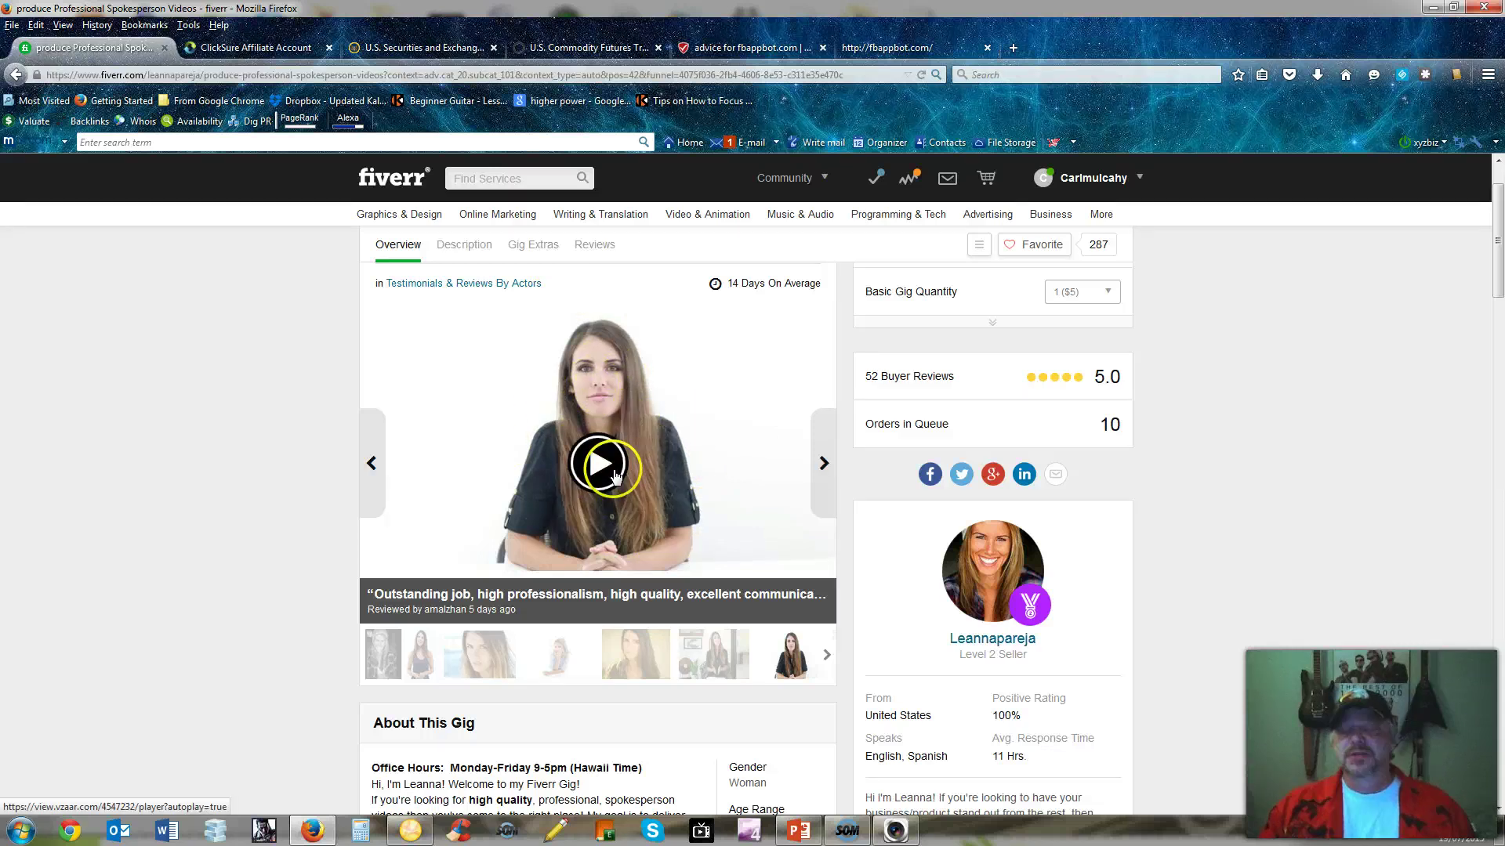
pyautogui.click(857, 49)
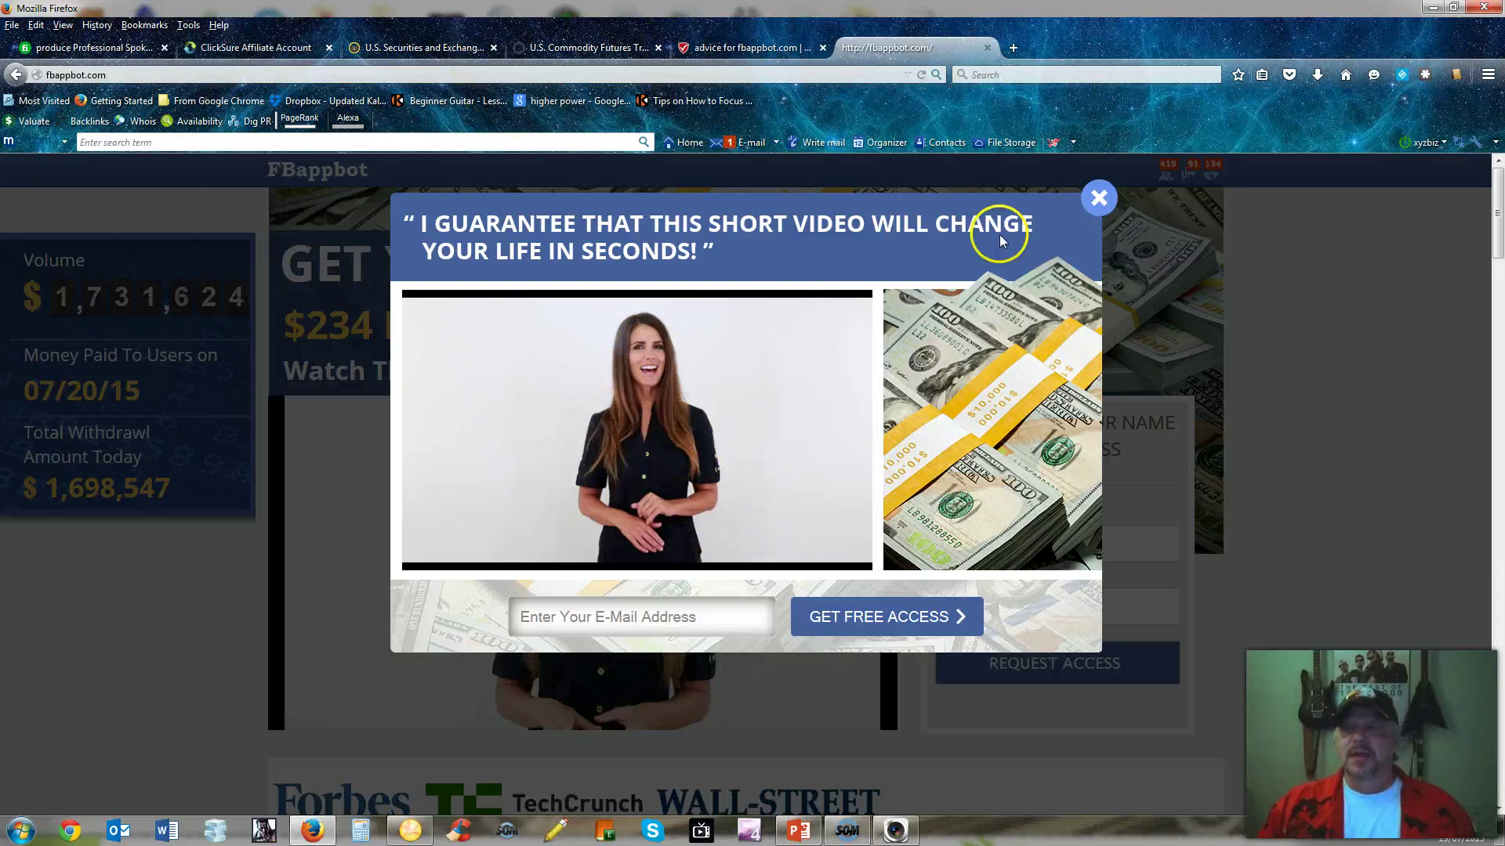
# - Return to the Fiverr gig page and look over its 52 five-star buyer reviews
pyautogui.click(76, 52)
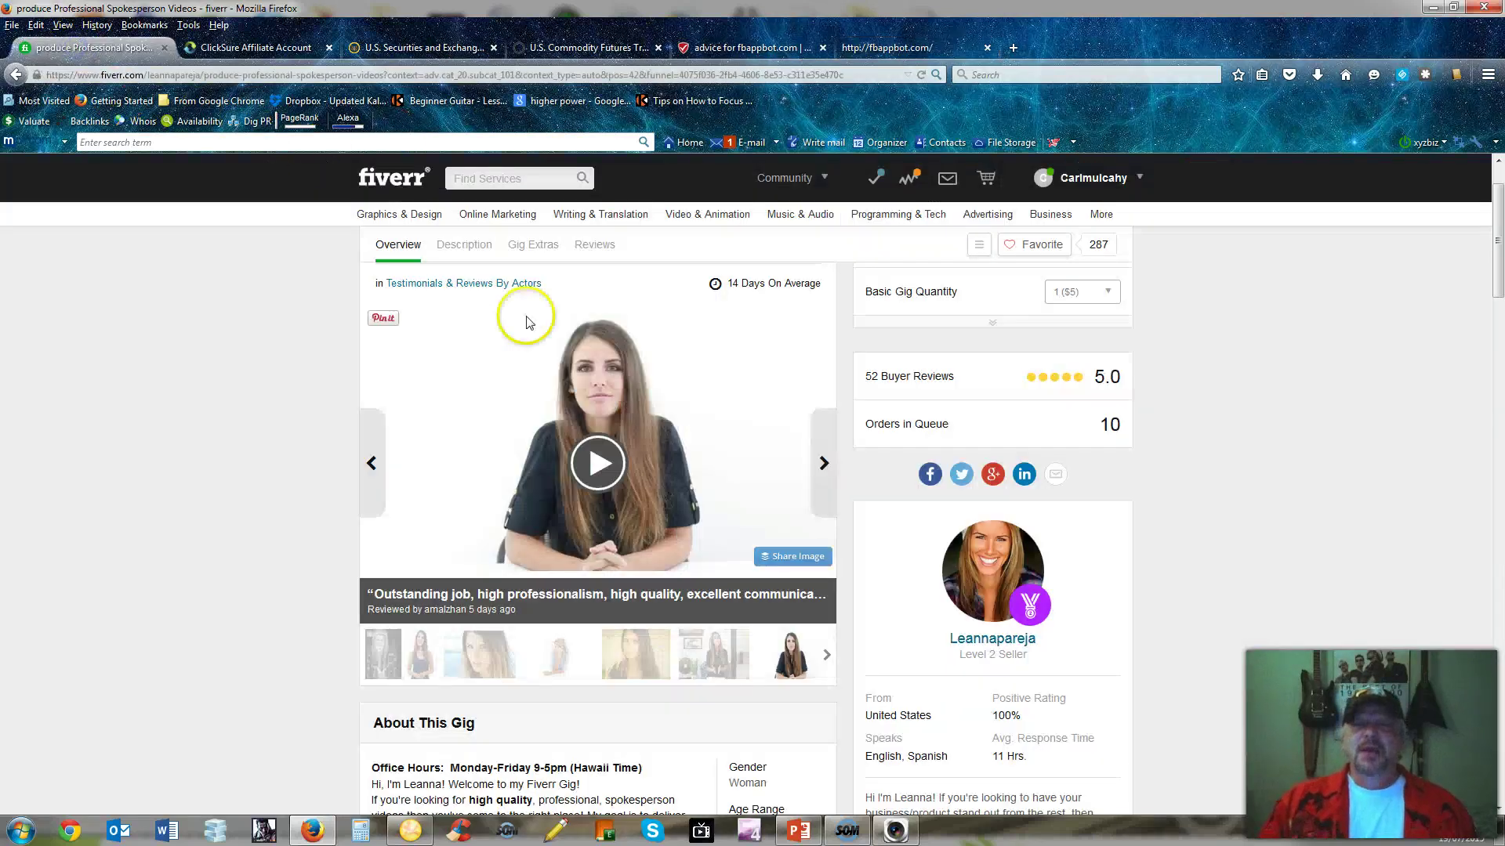
pyautogui.click(110, 576)
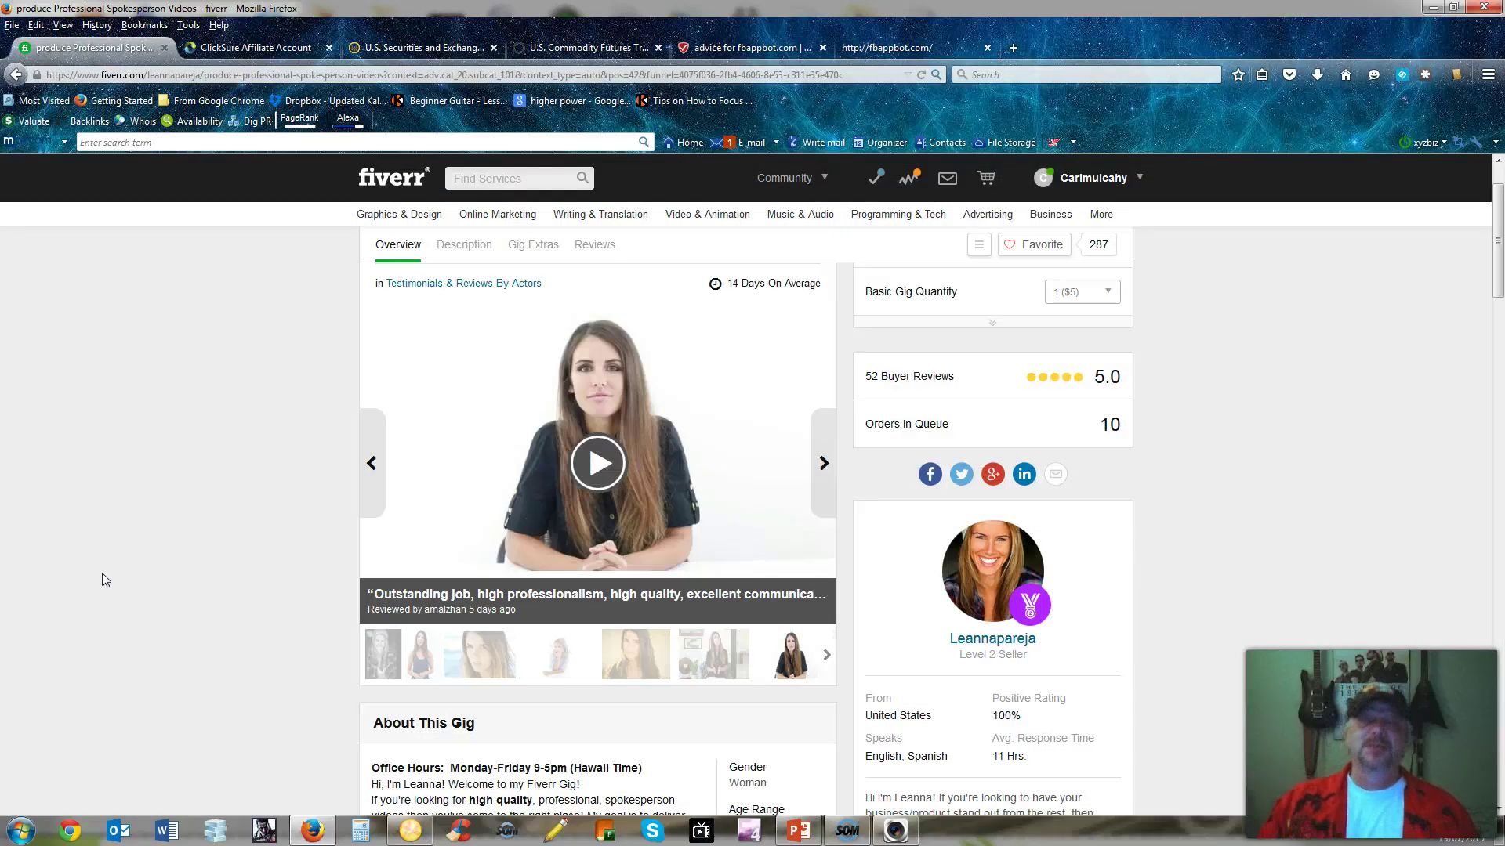
pyautogui.click(118, 569)
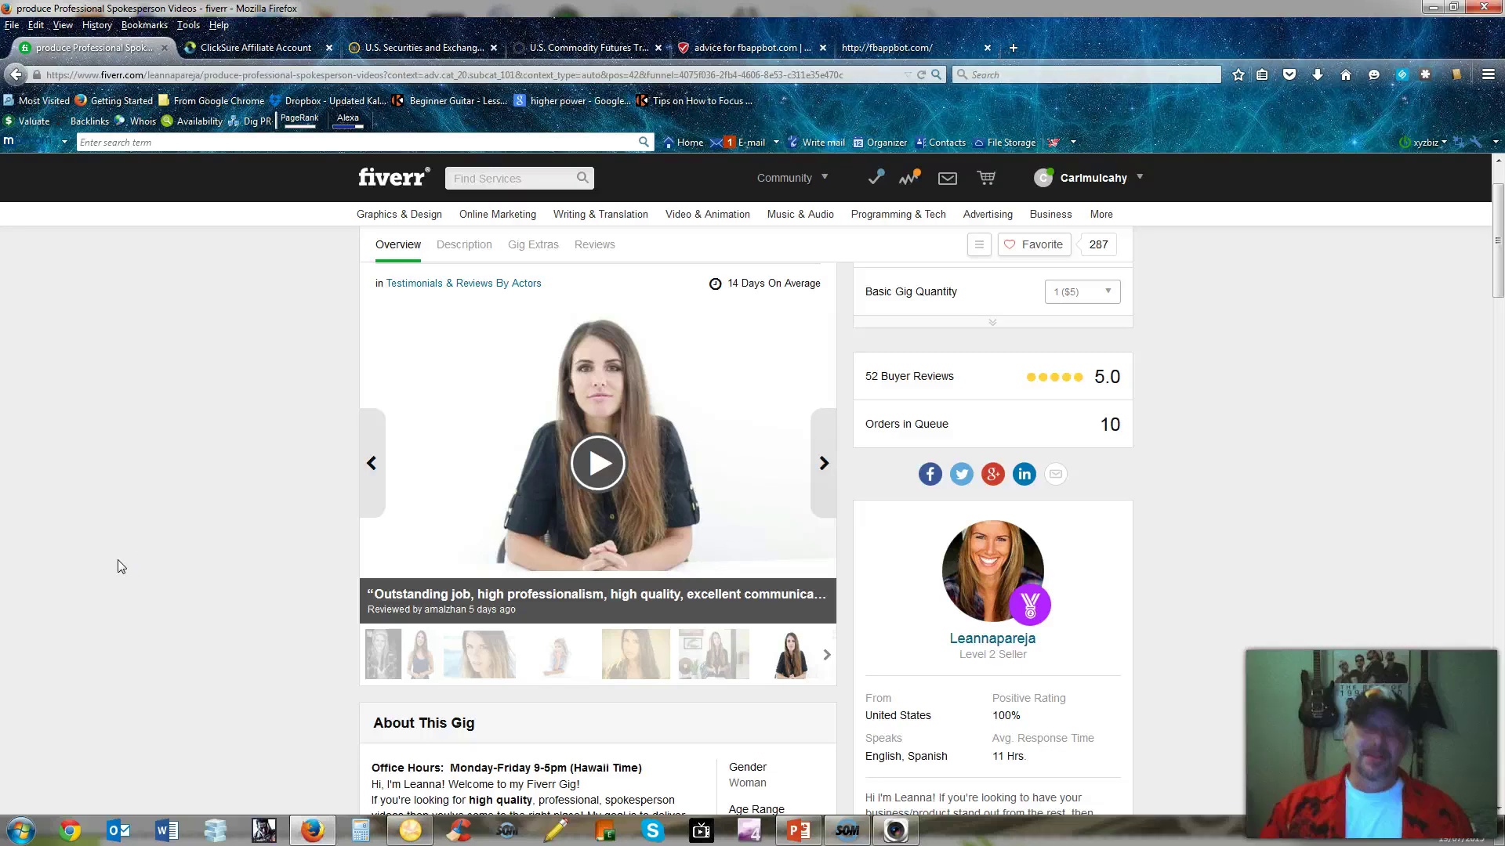
pyautogui.click(130, 558)
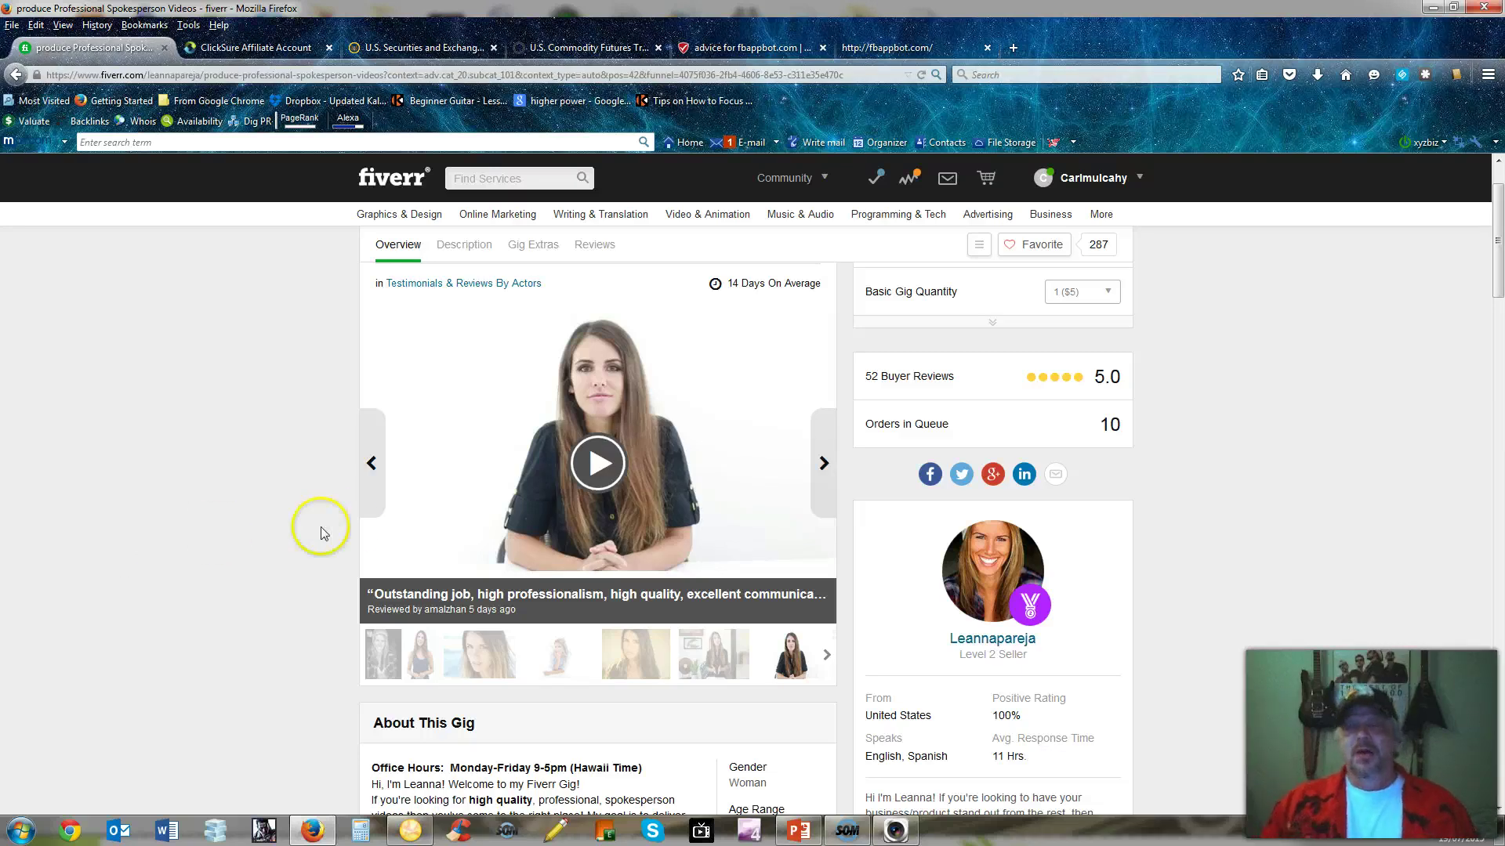
pyautogui.click(212, 571)
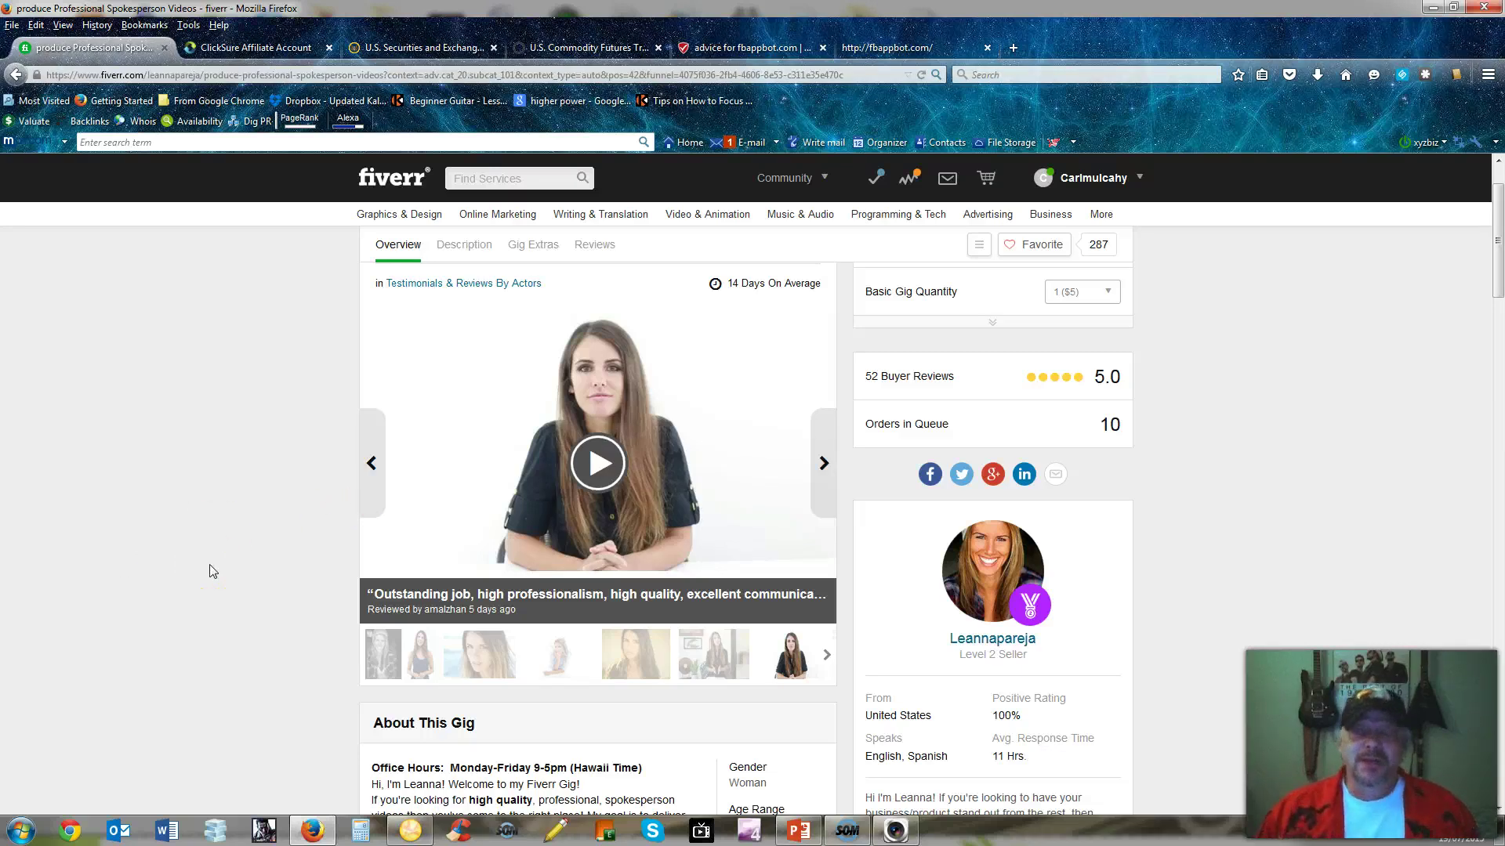